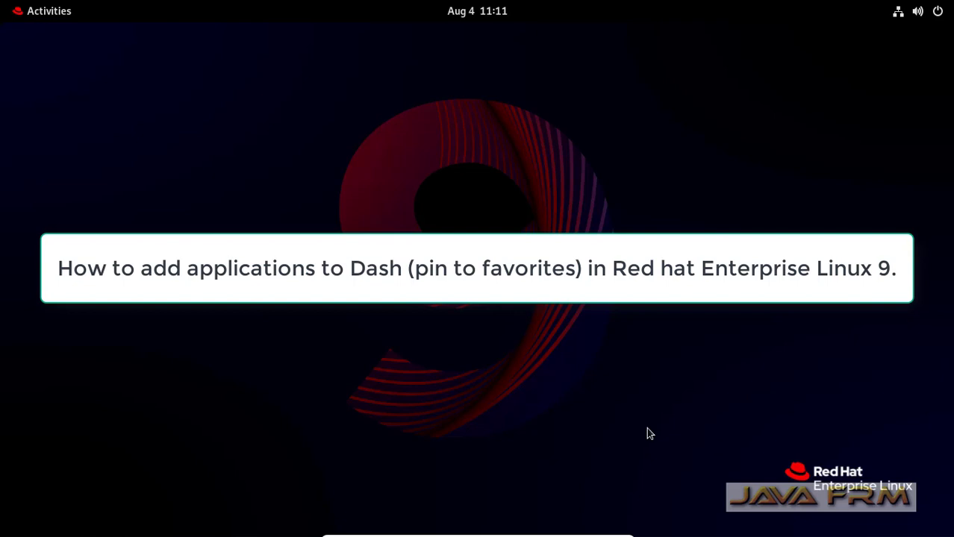
- Launch Calculator from the application grid, then close its window
{"action": "left_click", "coordinate": [58, 23]}
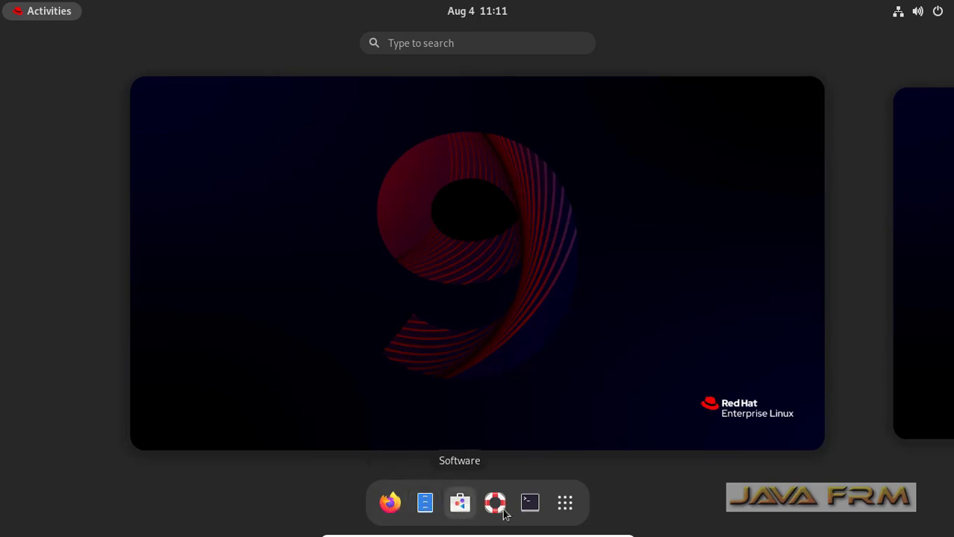
{"action": "left_click", "coordinate": [565, 505]}
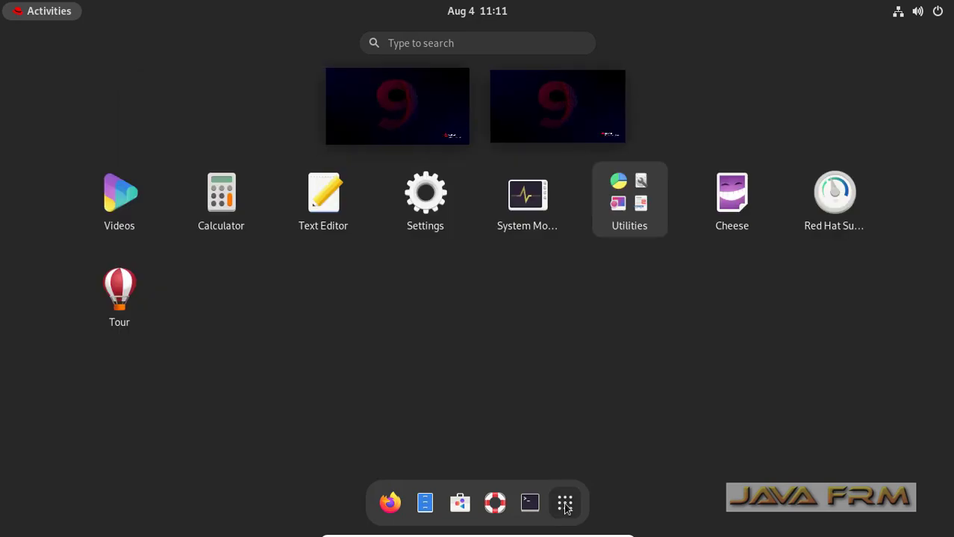
{"action": "left_click", "coordinate": [241, 215]}
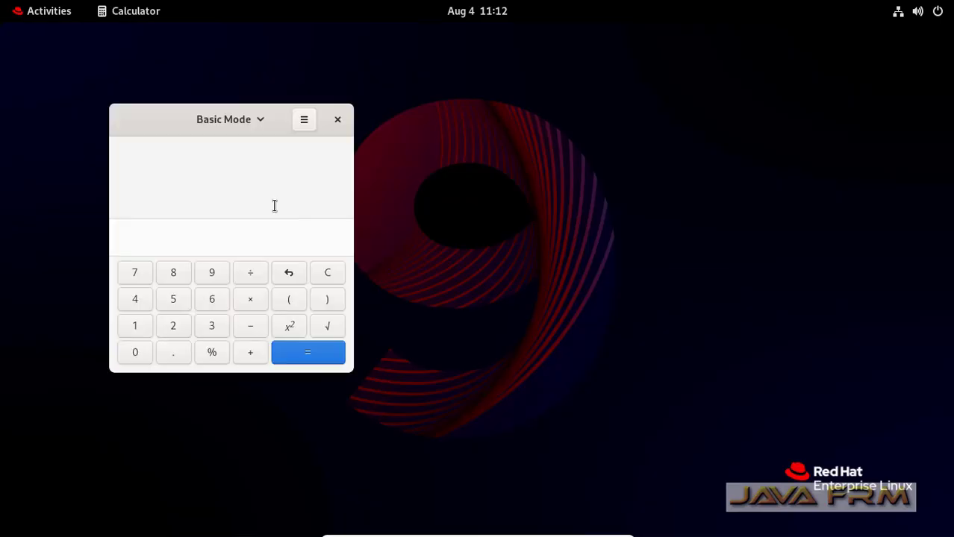
{"action": "left_click", "coordinate": [338, 121]}
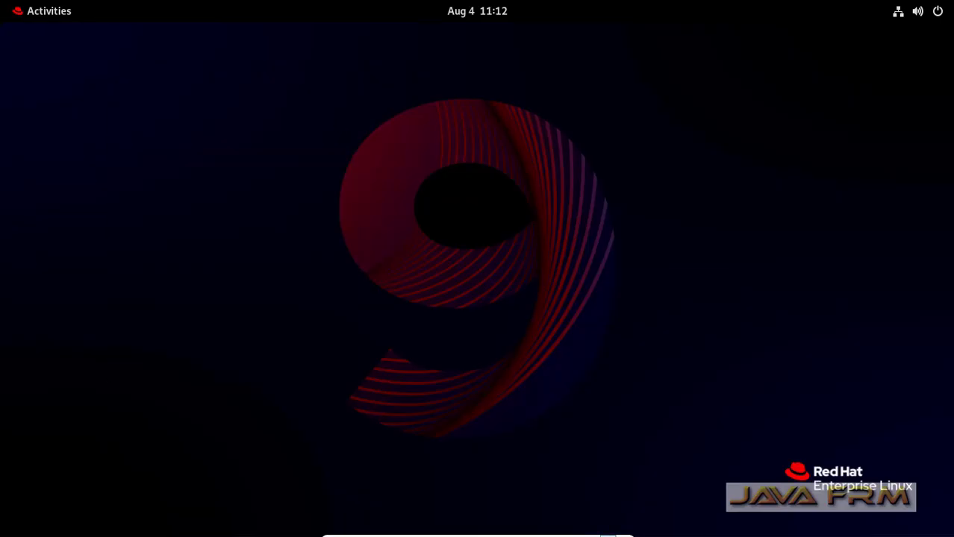
- Add Calculator and System Monitor to Favorites from the application grid
{"action": "mouse_move", "coordinate": [608, 535]}
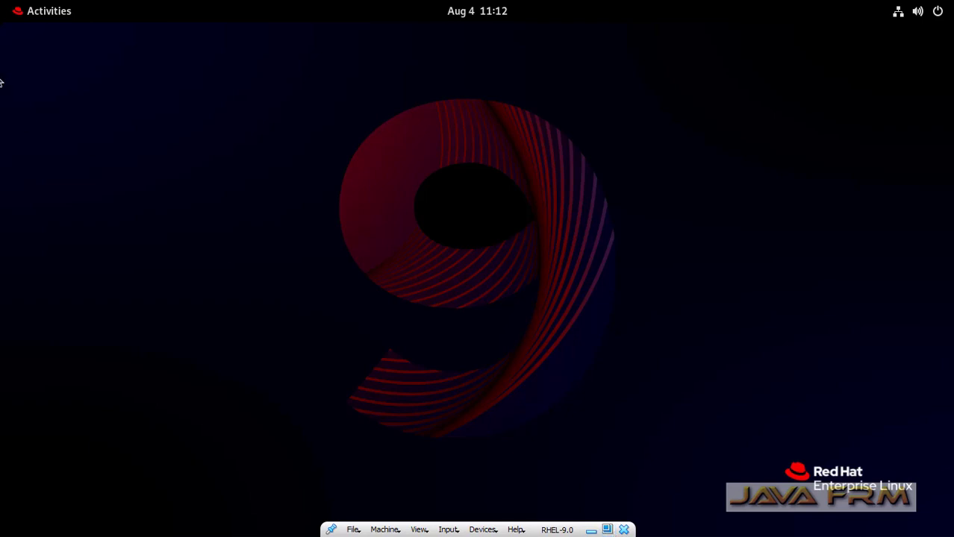
{"action": "left_click", "coordinate": [33, 11]}
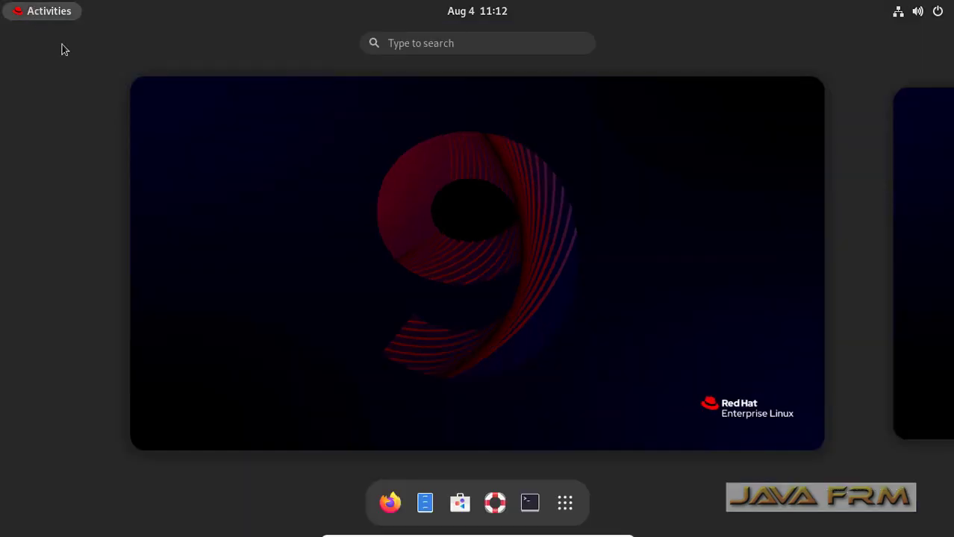
{"action": "left_click", "coordinate": [565, 503]}
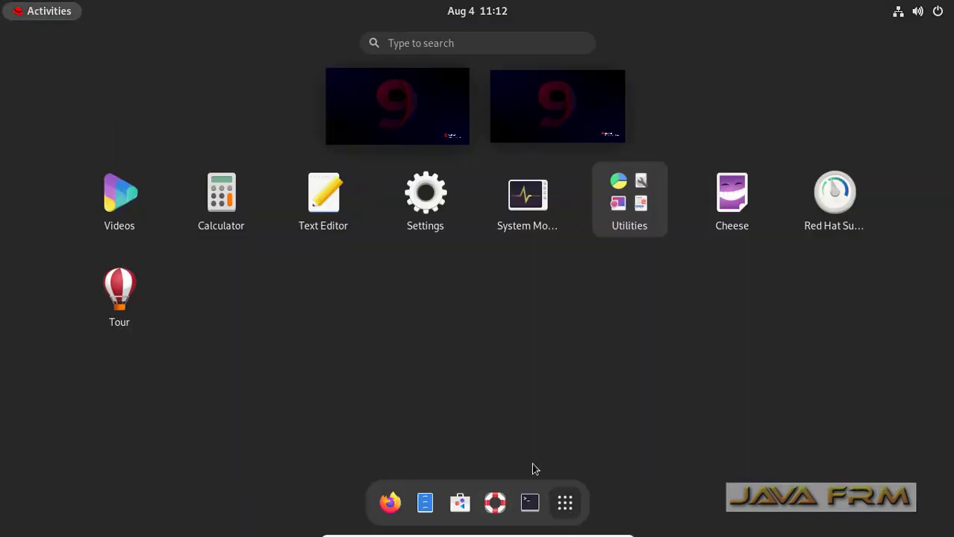
{"action": "right_click", "coordinate": [226, 210]}
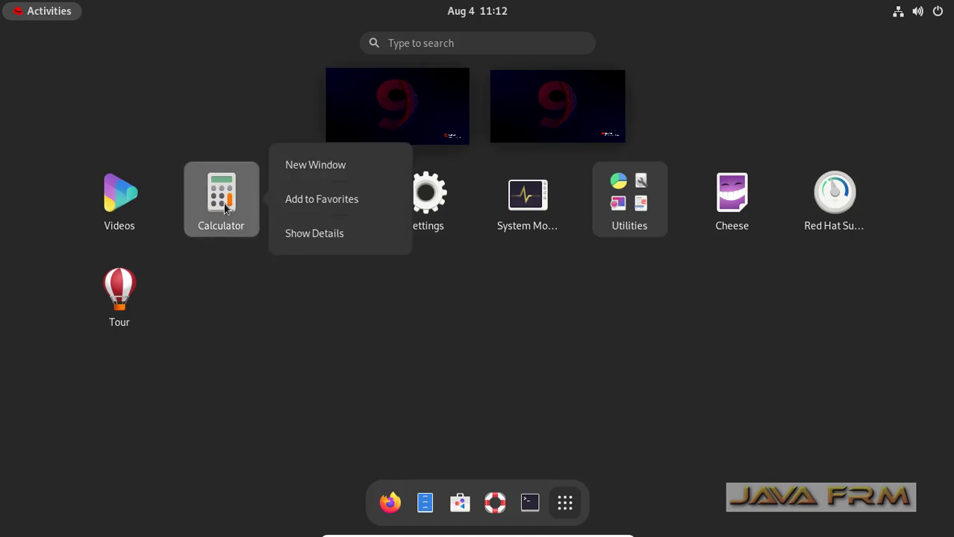
{"action": "left_click", "coordinate": [345, 203]}
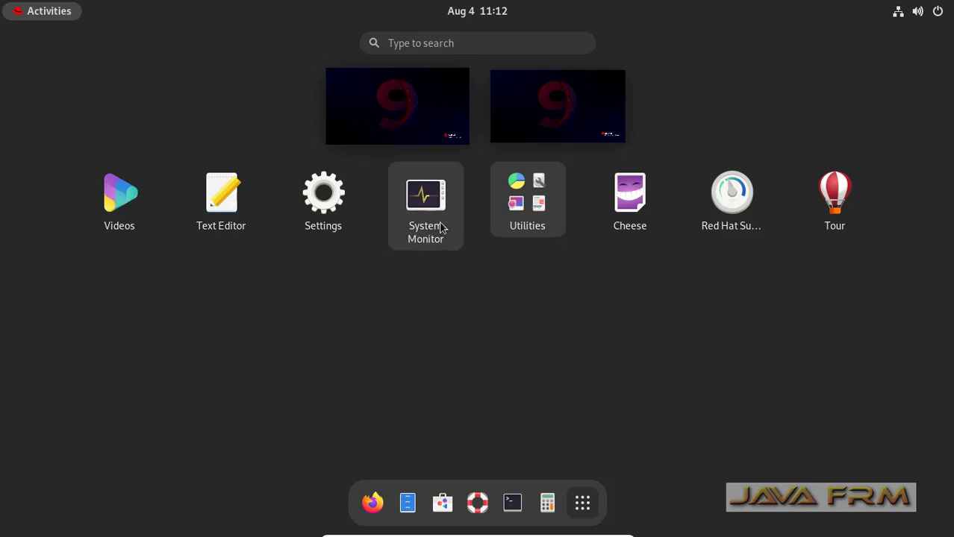
{"action": "right_click", "coordinate": [441, 211]}
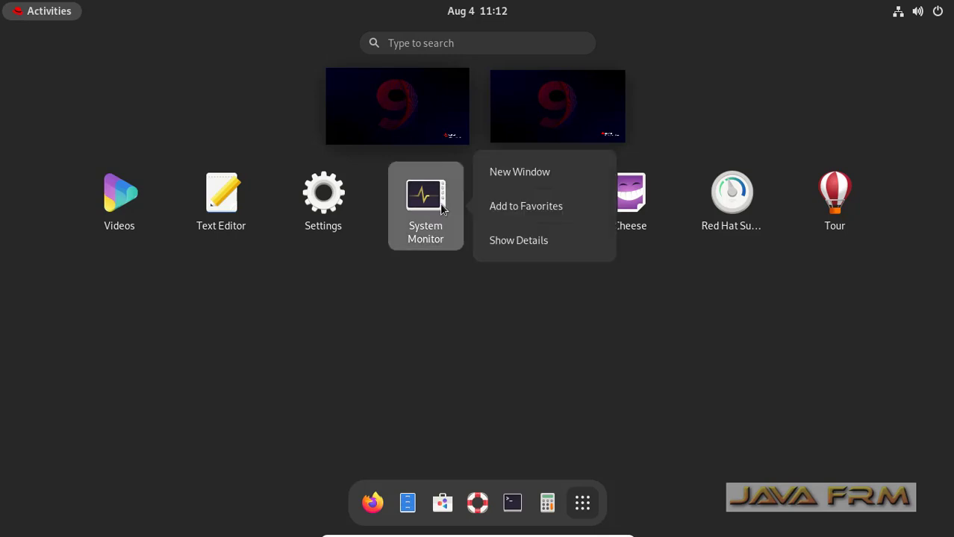
{"action": "left_click", "coordinate": [533, 216]}
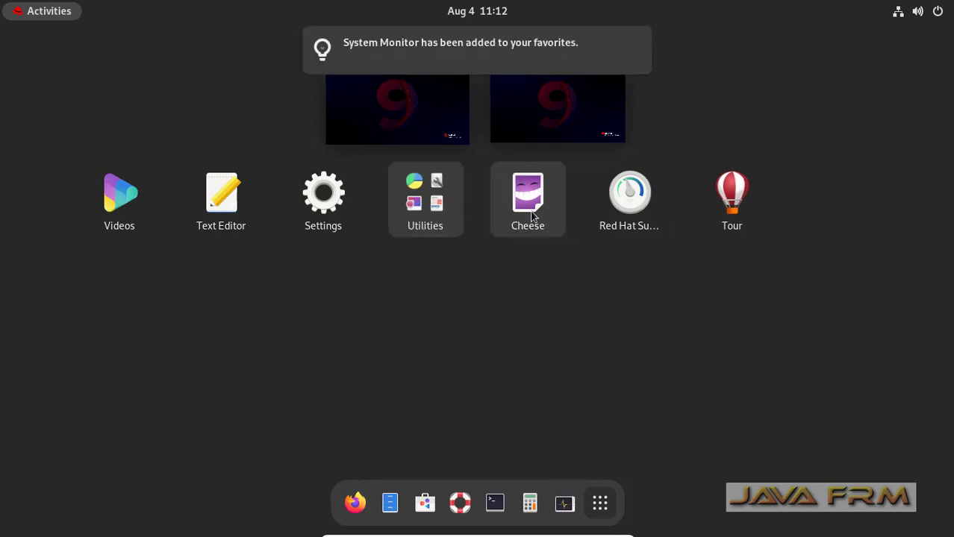
- Drag Disk Usage Analyzer and Disks from the Utilities folder, then Text Editor, onto the dash
{"action": "left_click", "coordinate": [445, 225]}
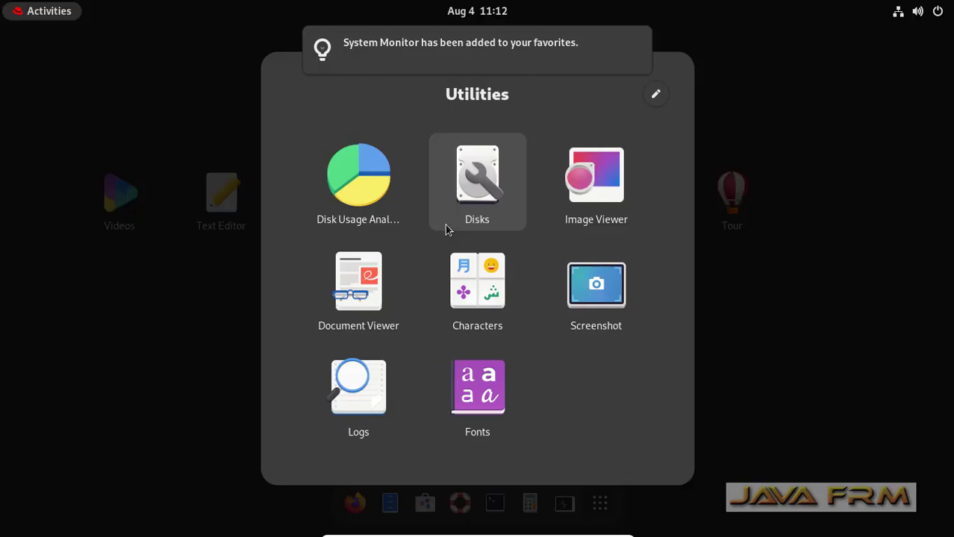
{"action": "left_click_drag", "start_coordinate": [373, 196], "coordinate": [341, 503]}
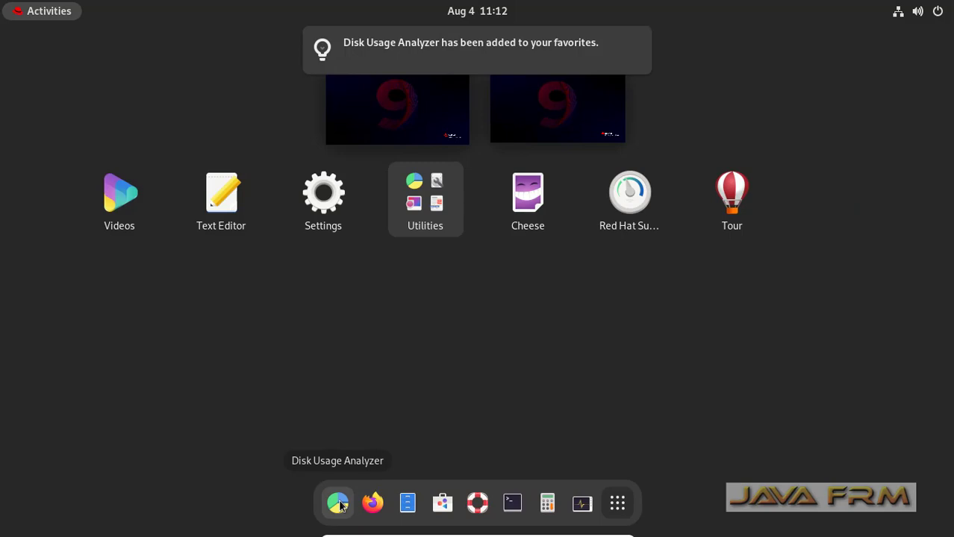
{"action": "left_click", "coordinate": [429, 226]}
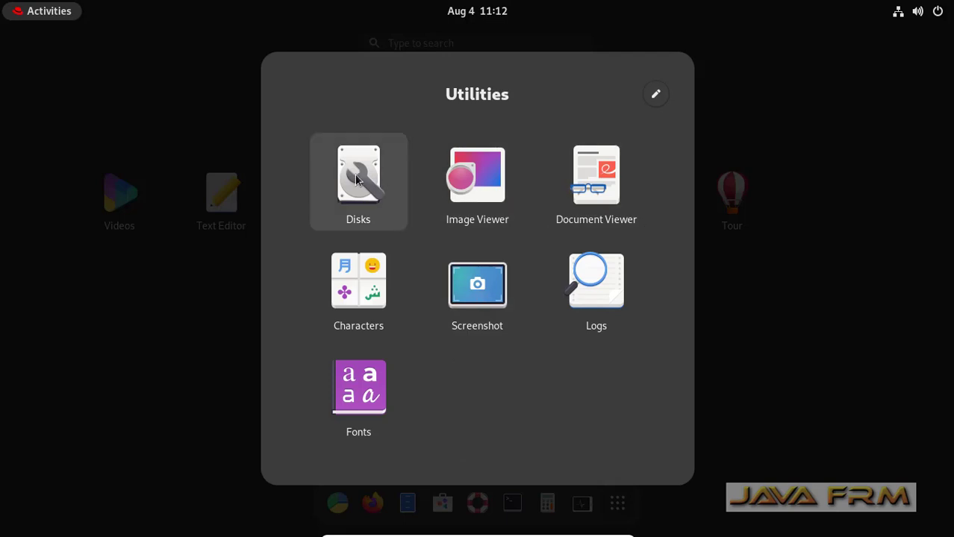
{"action": "left_click_drag", "start_coordinate": [374, 179], "coordinate": [362, 508]}
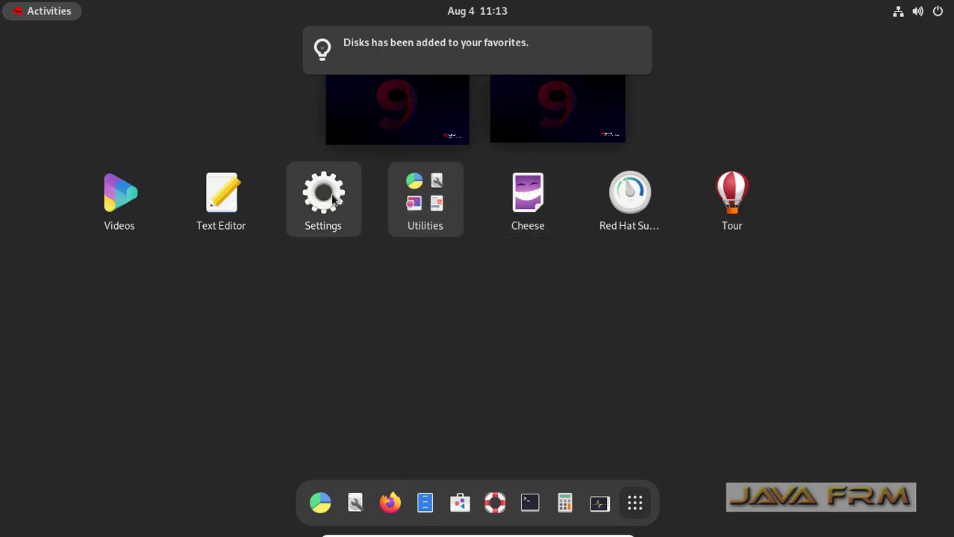
{"action": "left_click_drag", "start_coordinate": [216, 210], "coordinate": [344, 504]}
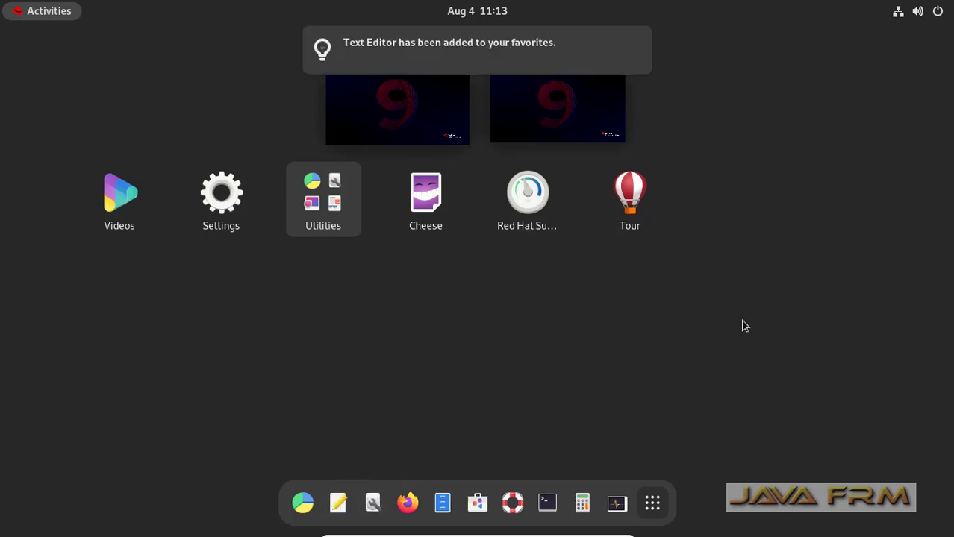
- Launch Disk Usage Analyzer and Text Editor from the dash, moving Text Editor to the right
{"action": "left_click", "coordinate": [743, 326]}
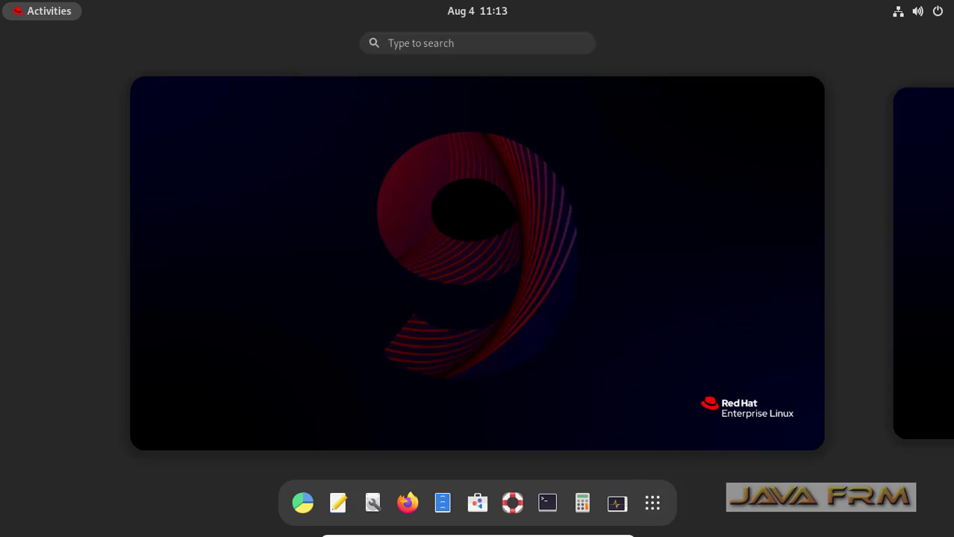
{"action": "left_click", "coordinate": [299, 507]}
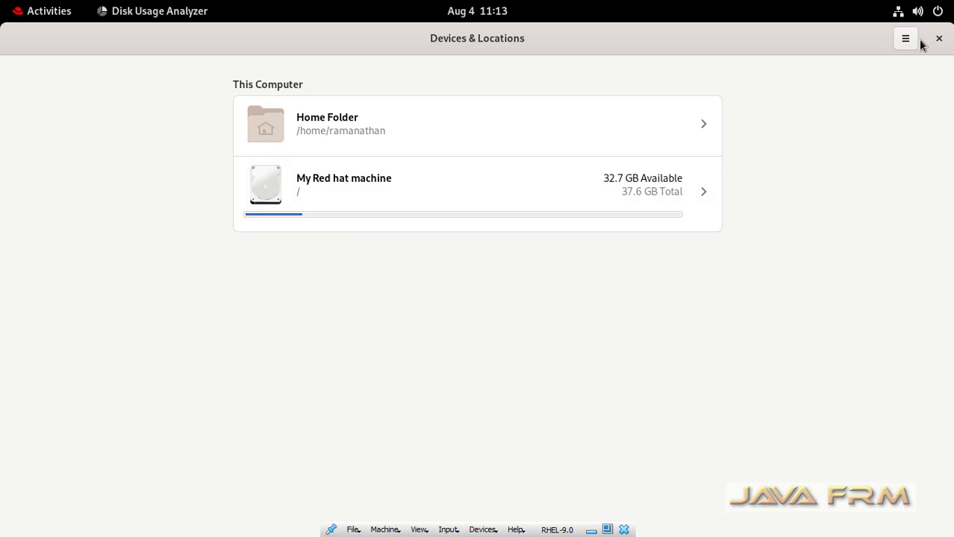
{"action": "left_click", "coordinate": [58, 20]}
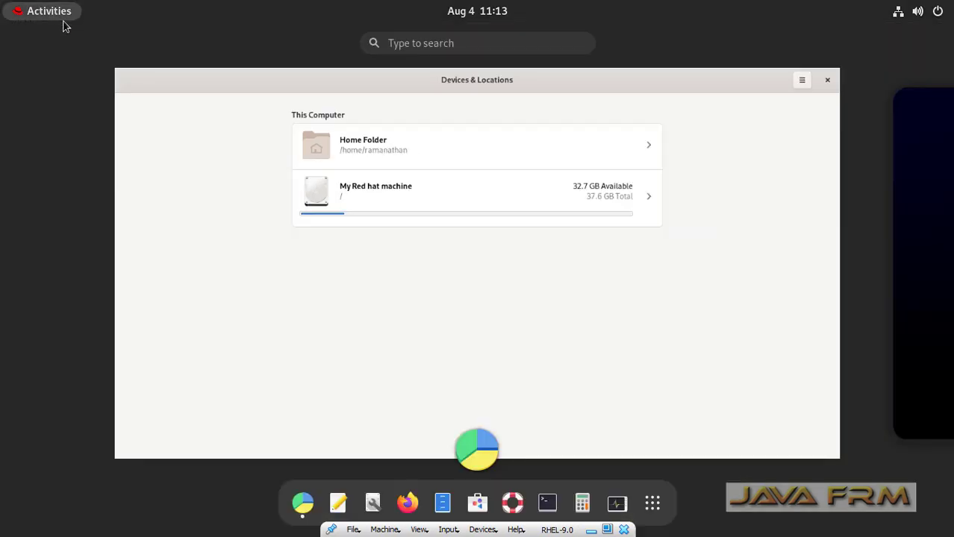
{"action": "left_click", "coordinate": [338, 504]}
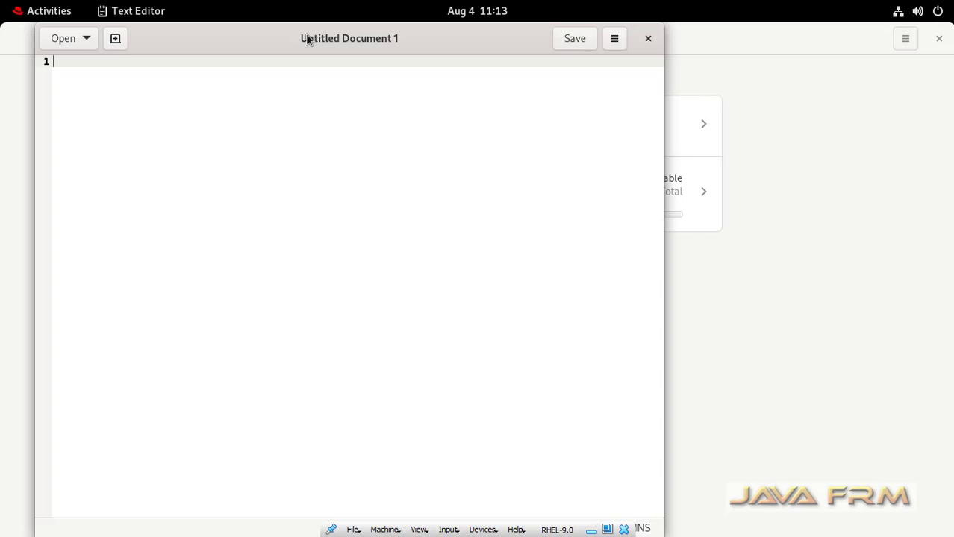
{"action": "left_click_drag", "start_coordinate": [307, 38], "coordinate": [674, 38]}
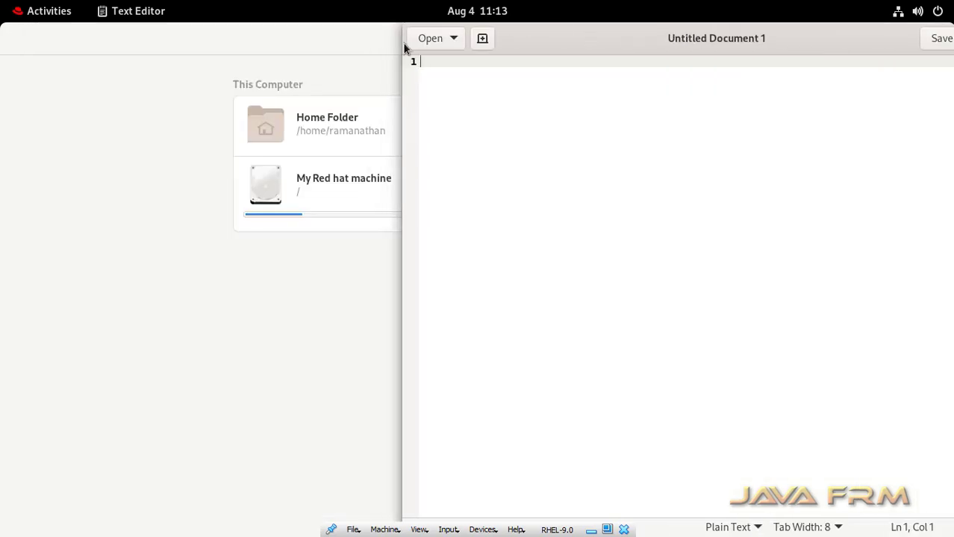
- Launch Calculator and System Monitor from the dash, browsing System Monitor's Processes and Resources tabs
{"action": "left_click", "coordinate": [41, 15]}
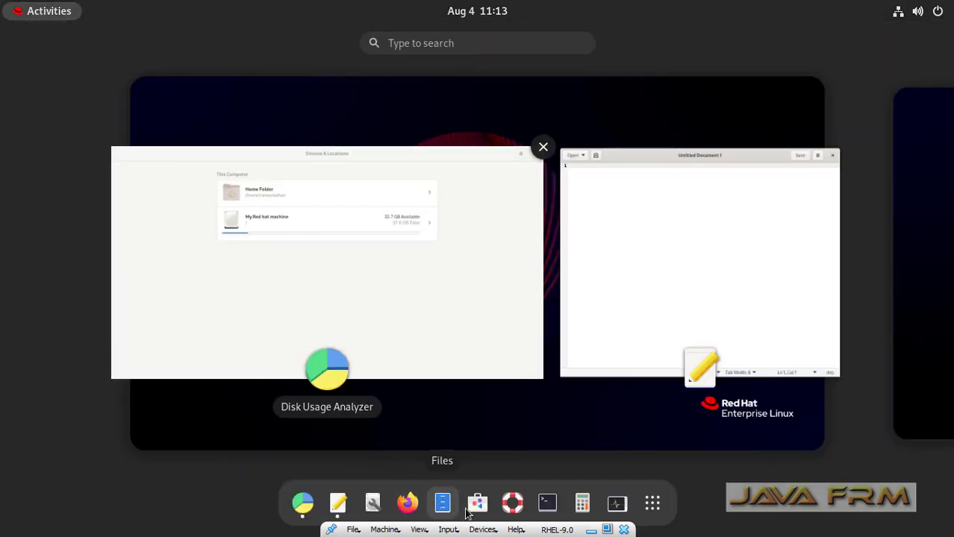
{"action": "left_click", "coordinate": [581, 504]}
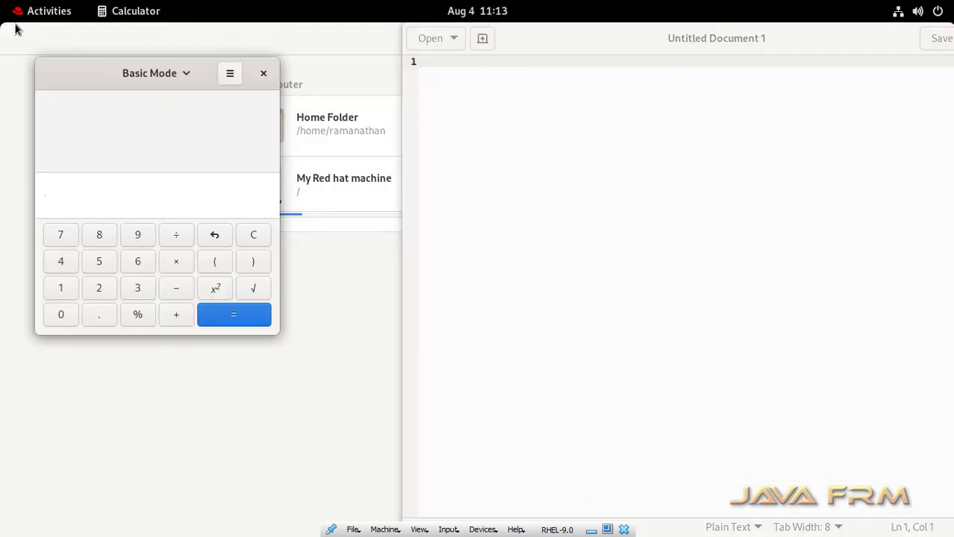
{"action": "left_click", "coordinate": [35, 12]}
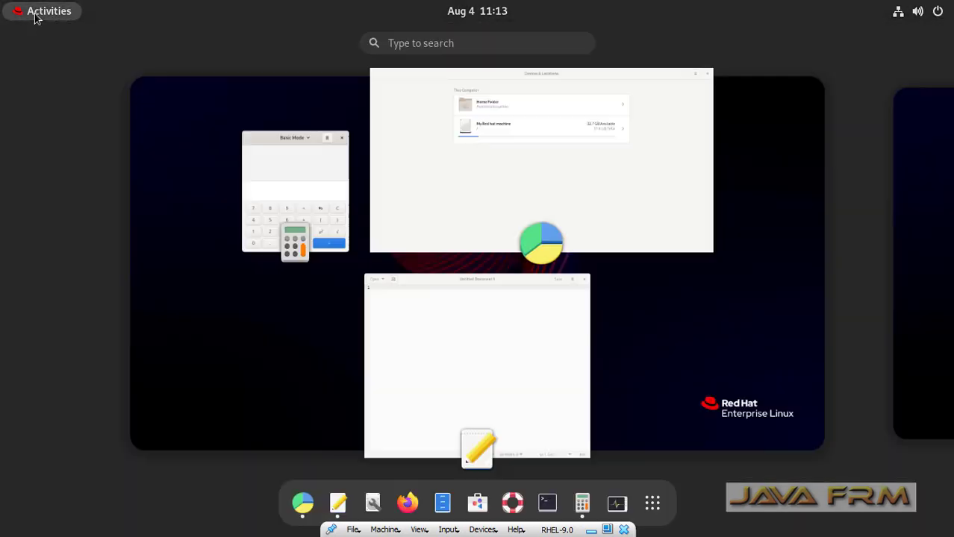
{"action": "left_click", "coordinate": [618, 506]}
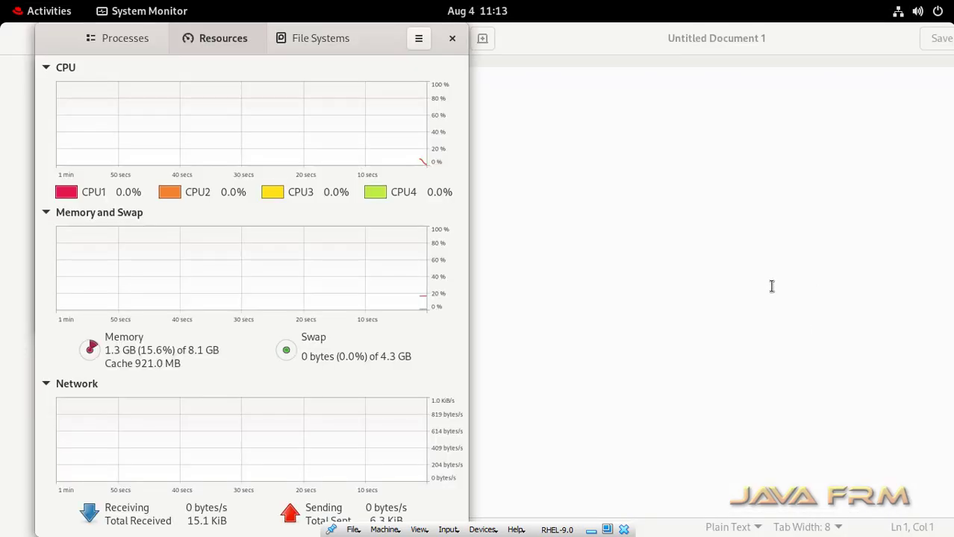
{"action": "left_click", "coordinate": [125, 38]}
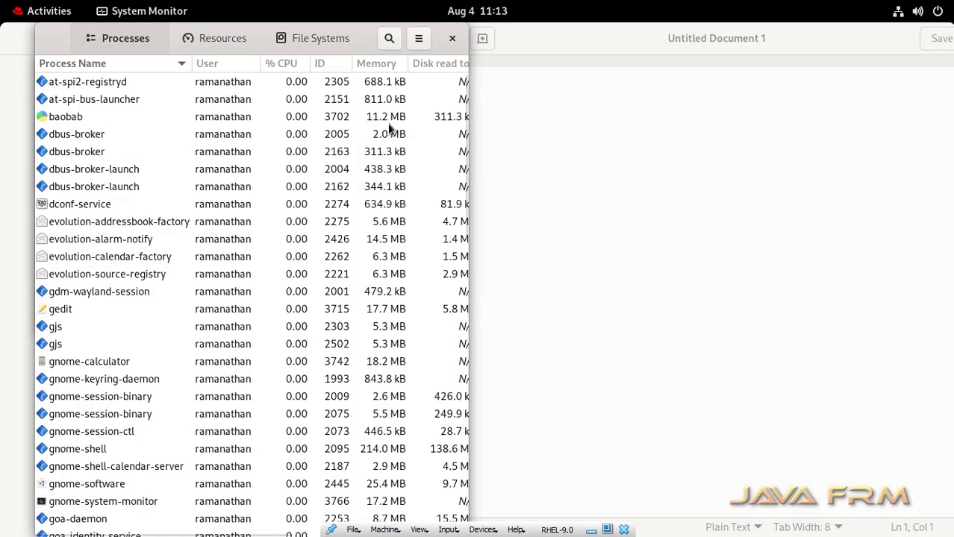
{"action": "left_click_drag", "start_coordinate": [466, 185], "coordinate": [684, 197]}
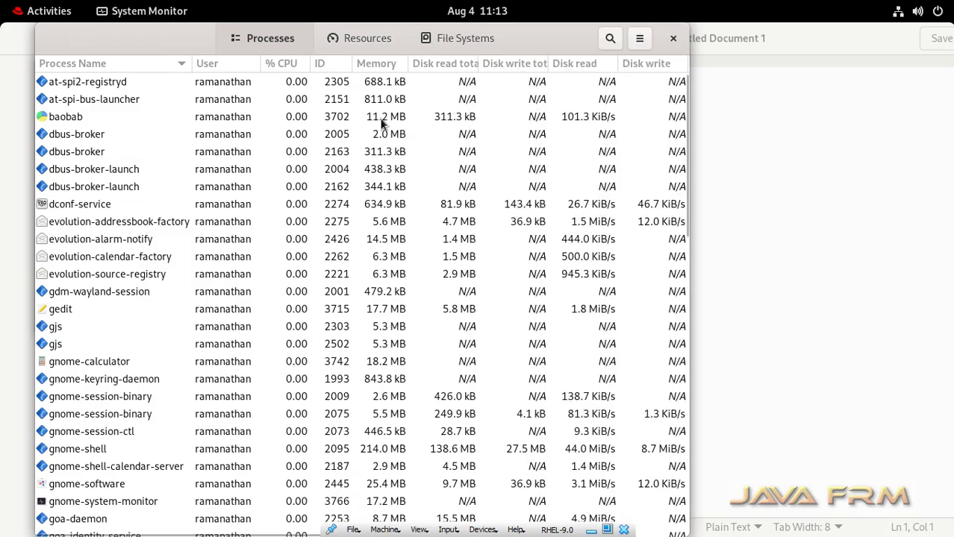
{"action": "left_click_drag", "start_coordinate": [162, 35], "coordinate": [368, 126]}
{"action": "left_click", "coordinate": [566, 133]}
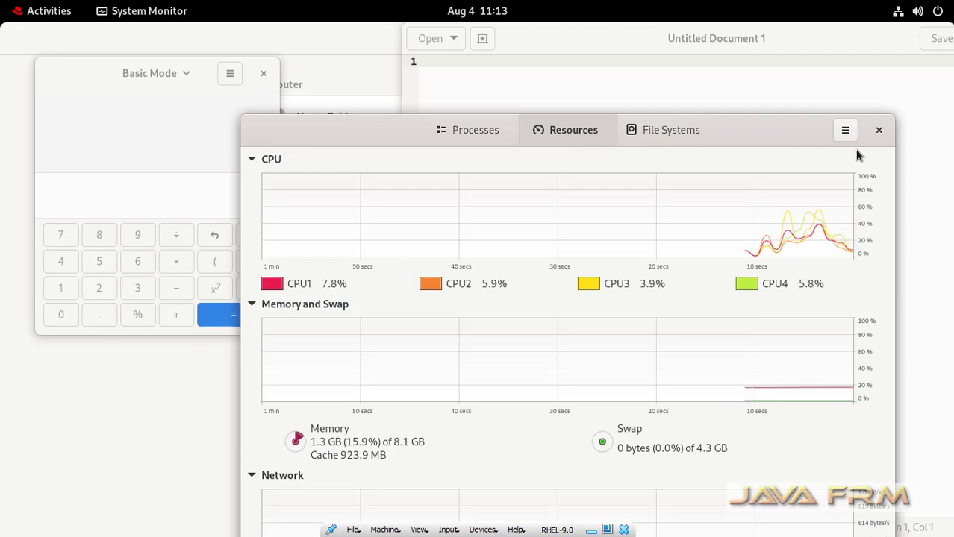
- Close System Monitor, Calculator, Text Editor and Disk Usage Analyzer
{"action": "left_click", "coordinate": [879, 132]}
{"action": "left_click", "coordinate": [264, 74]}
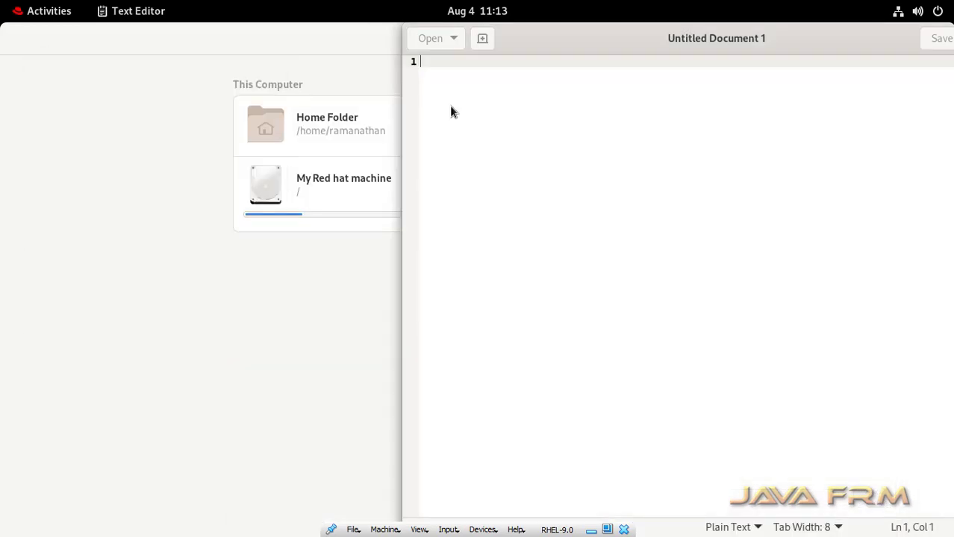
{"action": "left_click_drag", "start_coordinate": [830, 51], "coordinate": [572, 79]}
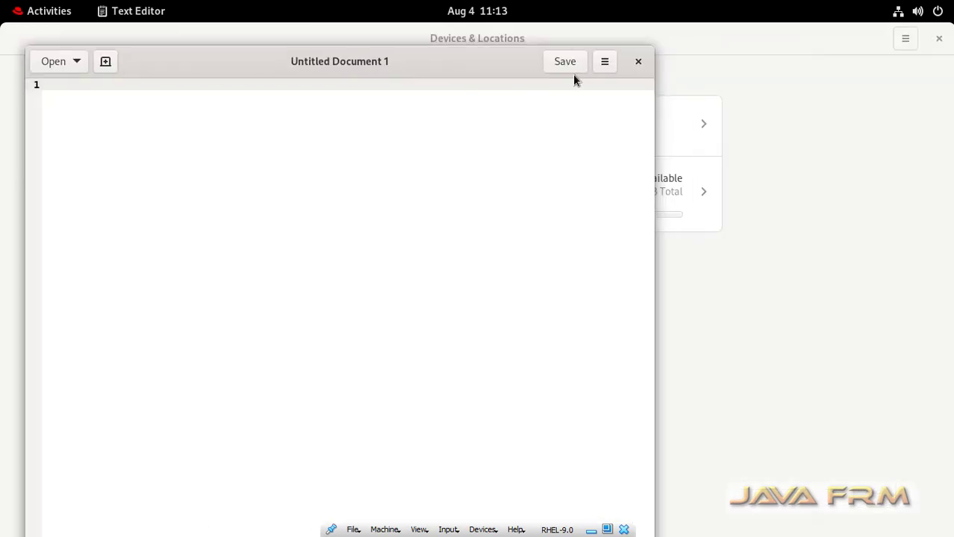
{"action": "left_click", "coordinate": [637, 63]}
{"action": "left_click", "coordinate": [940, 38]}
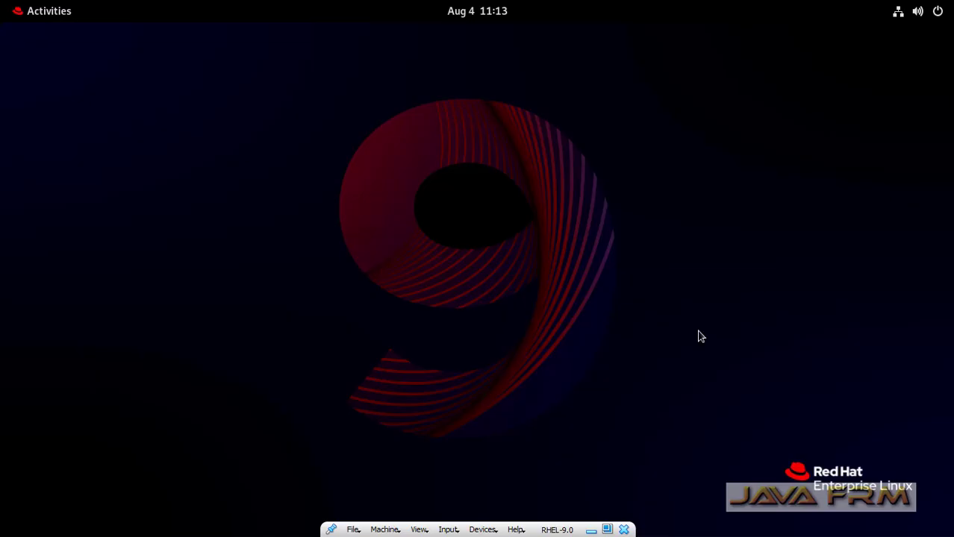
- Remove Disk Usage Analyzer and Disks from Favorites via their dash icons
{"action": "left_click", "coordinate": [44, 16]}
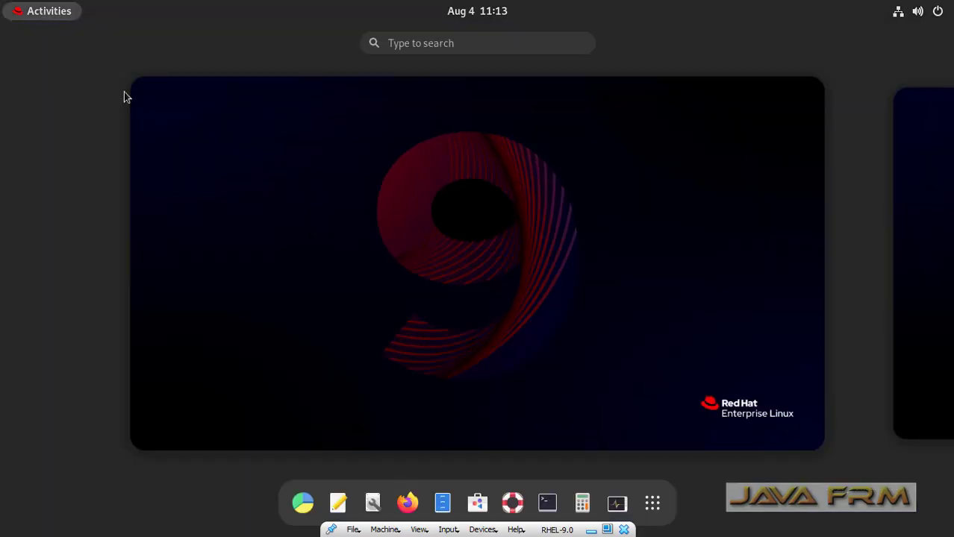
{"action": "left_click", "coordinate": [304, 507]}
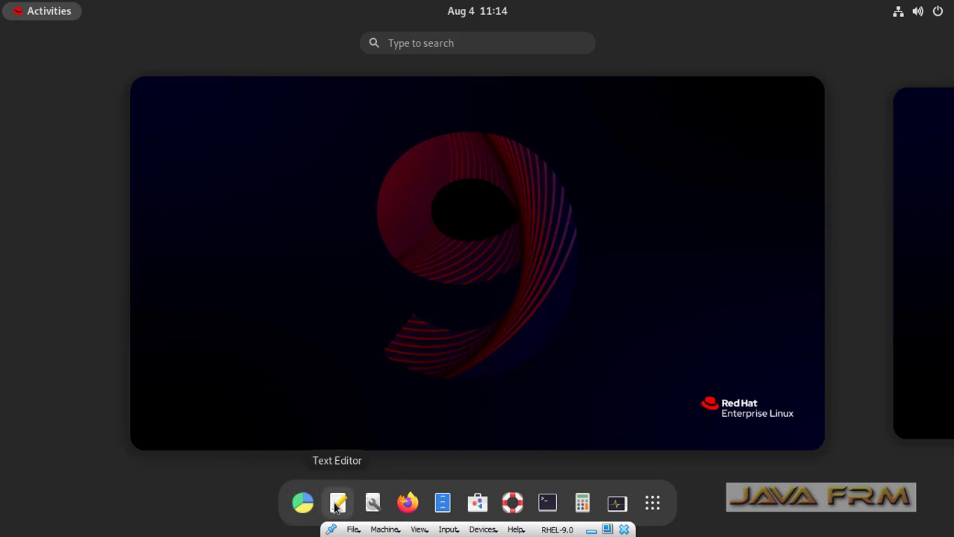
{"action": "left_click", "coordinate": [336, 507]}
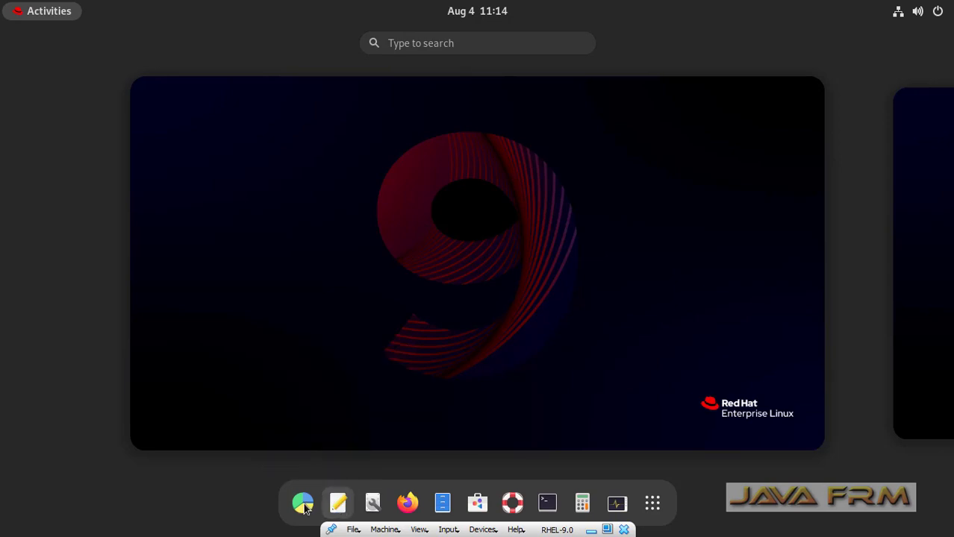
{"action": "right_click", "coordinate": [305, 509]}
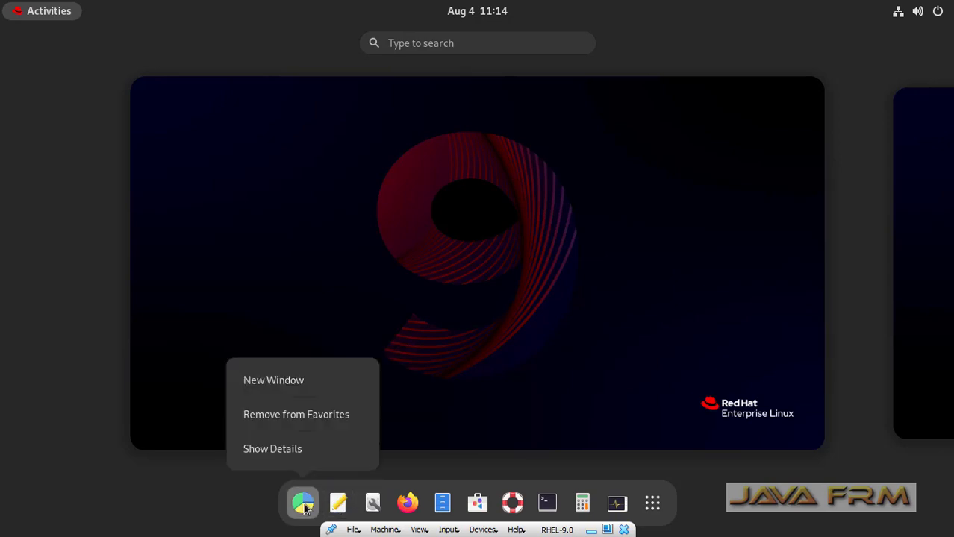
{"action": "left_click", "coordinate": [277, 424]}
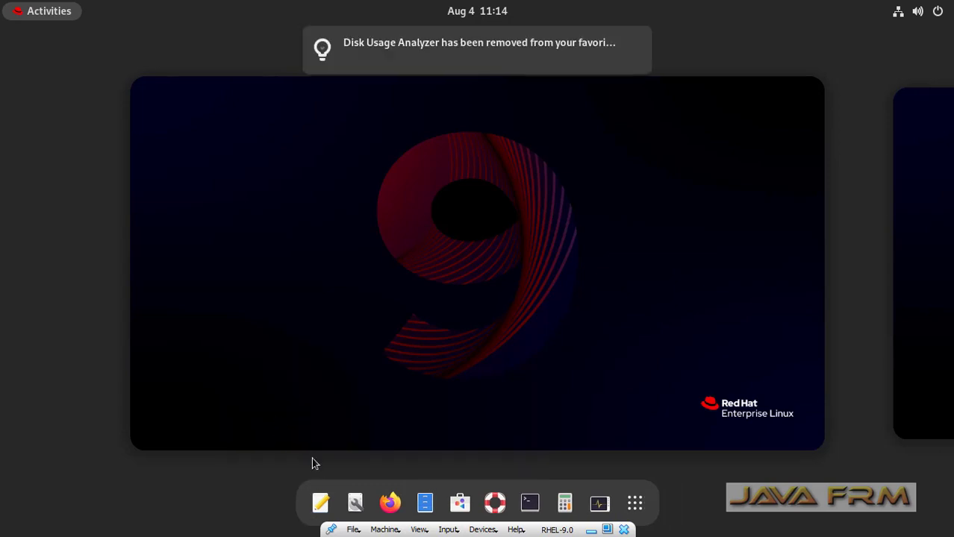
{"action": "right_click", "coordinate": [357, 505]}
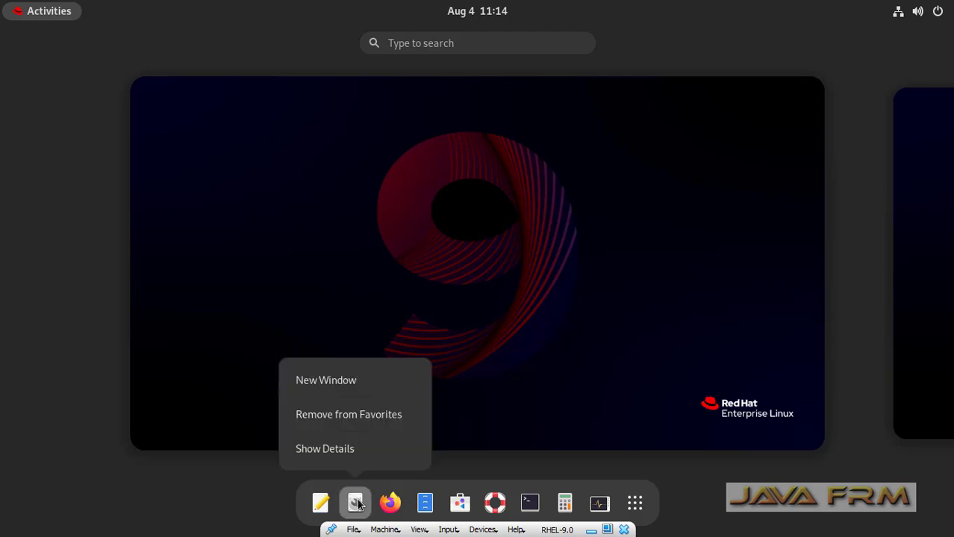
{"action": "left_click", "coordinate": [349, 415]}
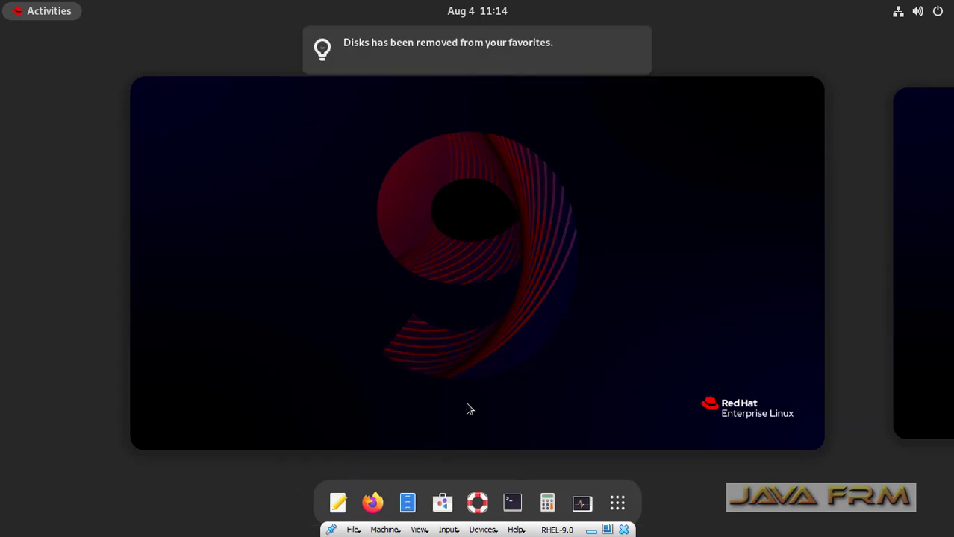
{"action": "left_click", "coordinate": [617, 503]}
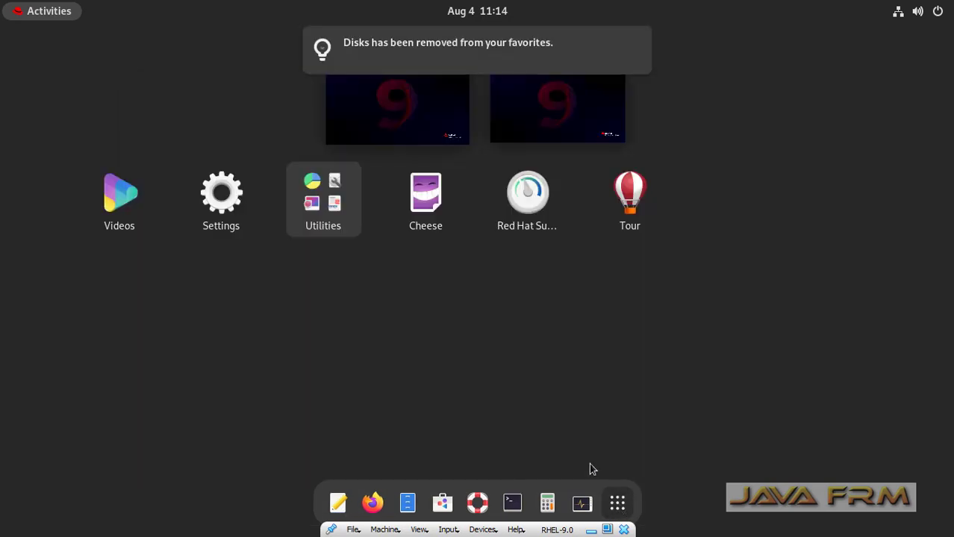
{"action": "left_click", "coordinate": [342, 229]}
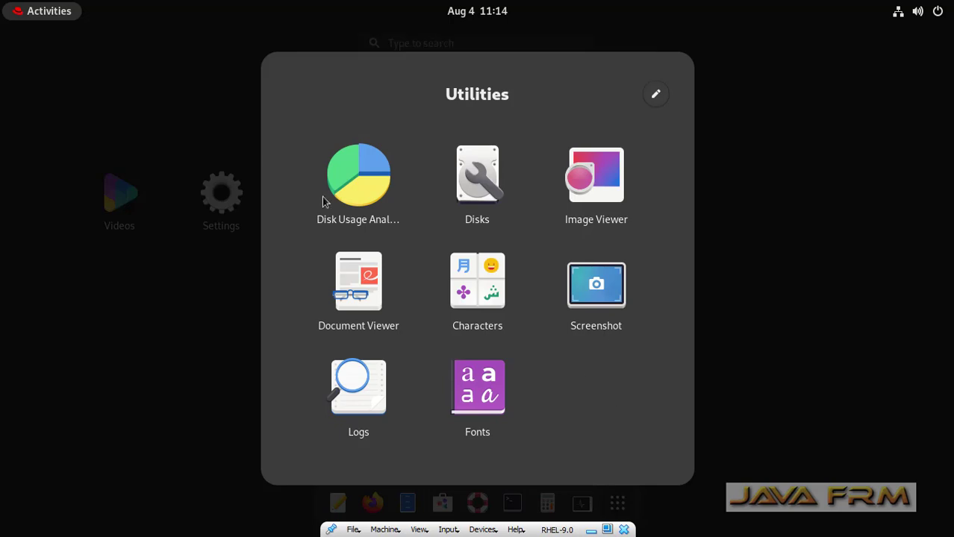
{"action": "left_click", "coordinate": [844, 263]}
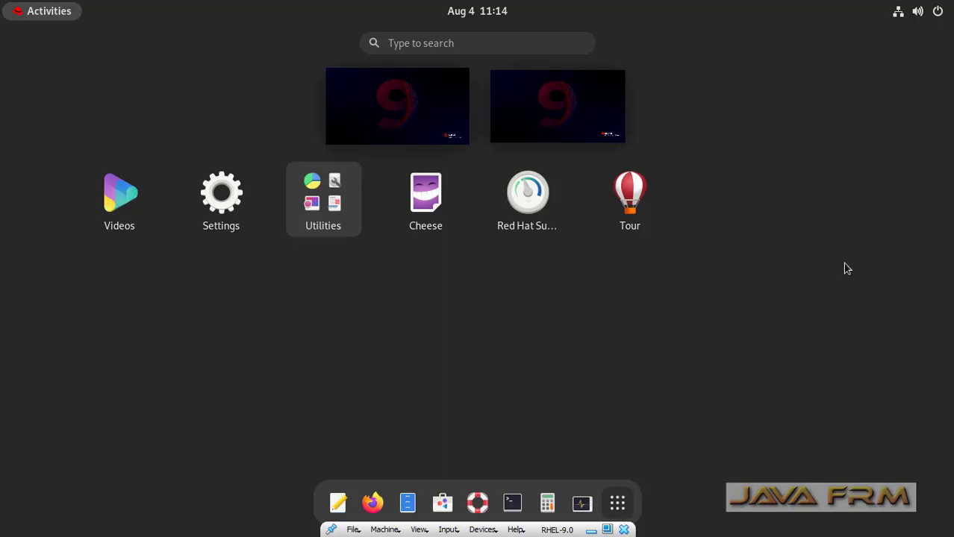
{"action": "left_click", "coordinate": [702, 371]}
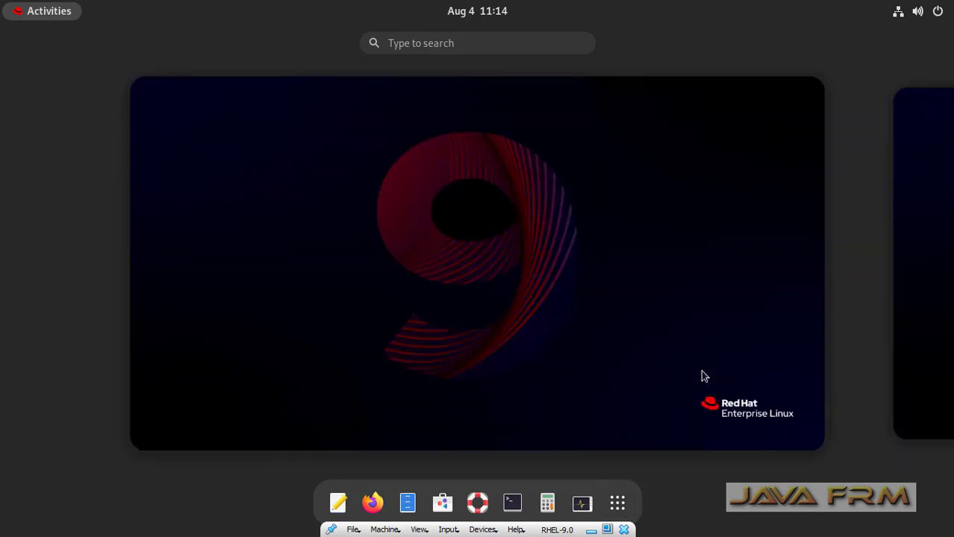